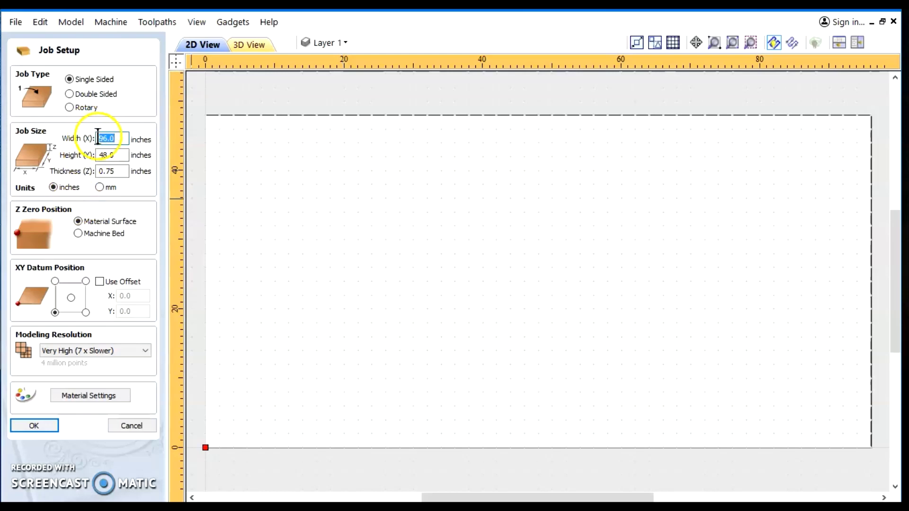
Step: Set the job size to 48 inches wide and 96 inches high
{"action": "type", "text": "48"}
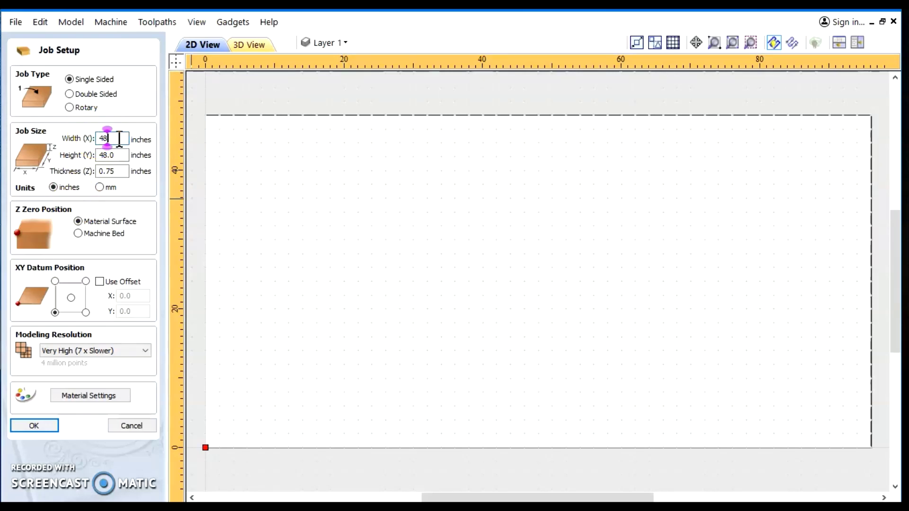
{"action": "type", "text": ".0"}
{"action": "left_click", "coordinate": [116, 153]}
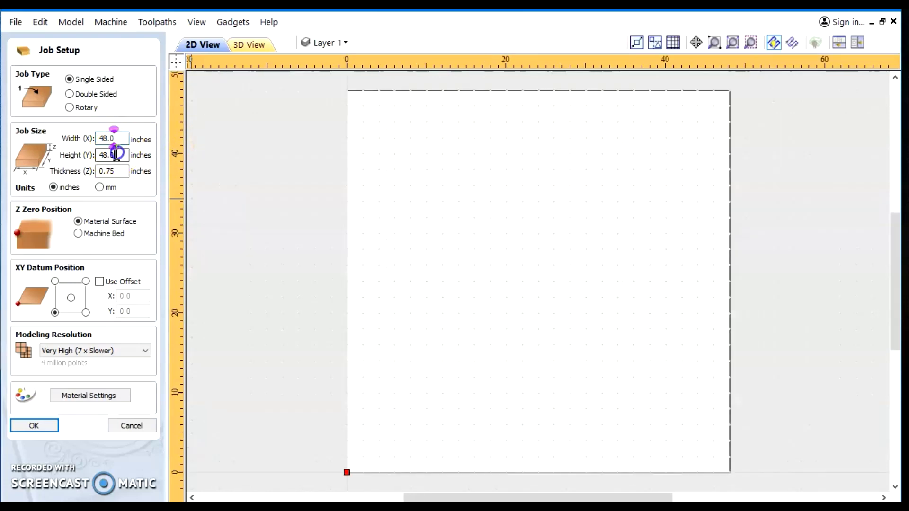
{"action": "key", "text": "BackSpace"}
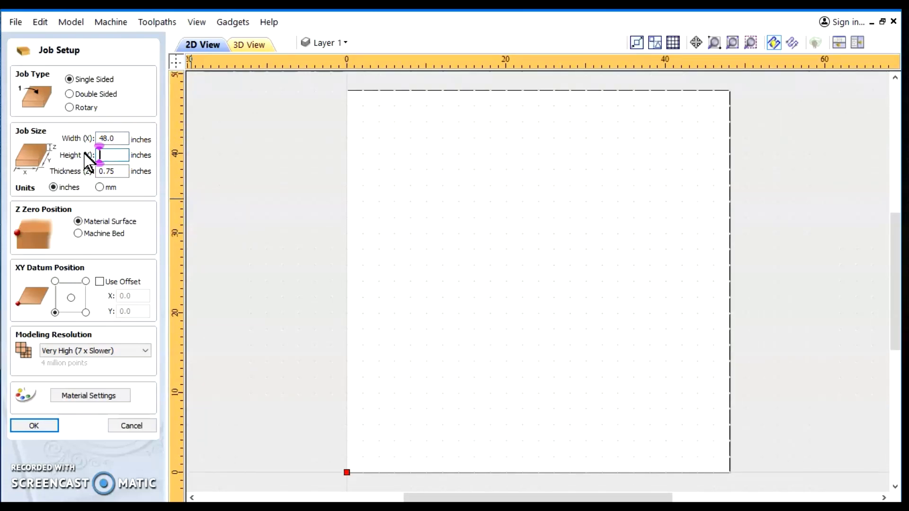
{"action": "type", "text": "96.0"}
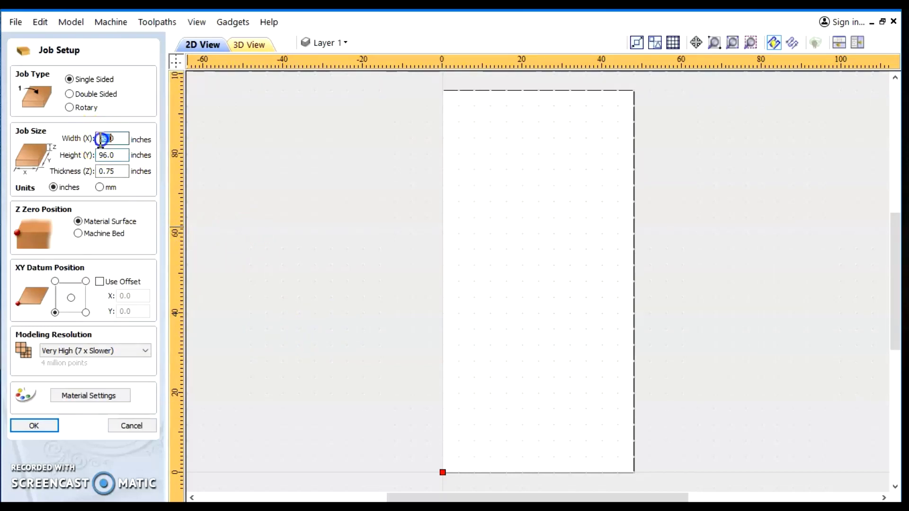
Step: Set the job size to 96 inches wide by 48 inches high and create the job
{"action": "double_click", "coordinate": [115, 139]}
{"action": "type", "text": "96.0"}
{"action": "left_click", "coordinate": [123, 153]}
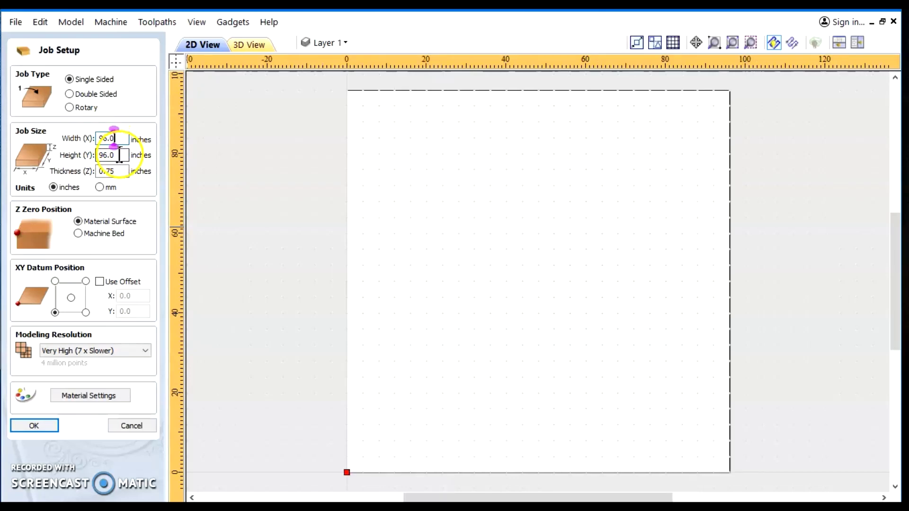
{"action": "left_click_drag", "start_coordinate": [121, 155], "coordinate": [93, 159]}
{"action": "type", "text": "48.0"}
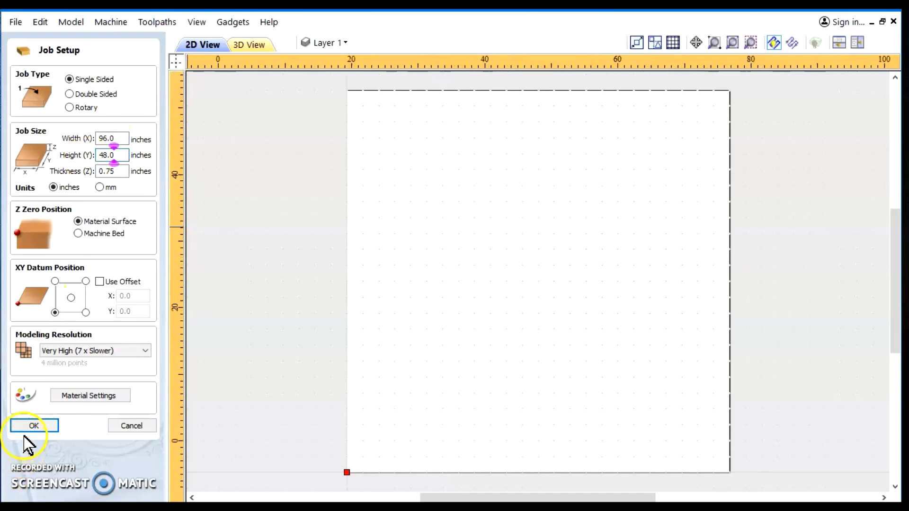
{"action": "left_click", "coordinate": [34, 426]}
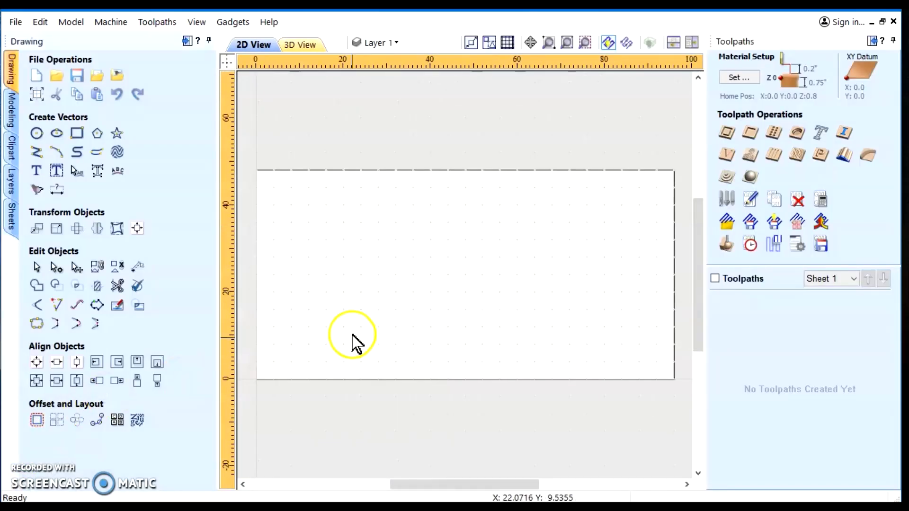
Step: Launch the Easy Cabinet Maker version 15.3 gadget
{"action": "left_click", "coordinate": [236, 22]}
{"action": "mouse_move", "coordinate": [288, 262]}
{"action": "mouse_move", "coordinate": [303, 302]}
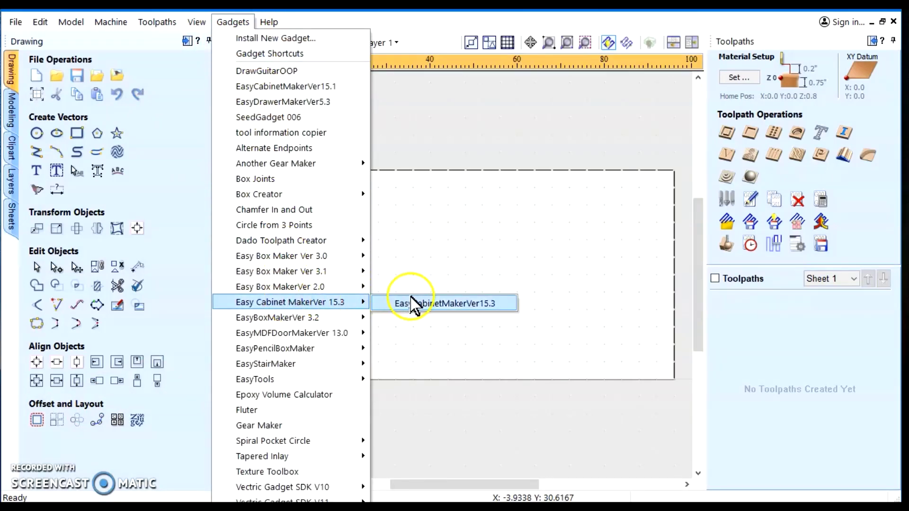
{"action": "left_click", "coordinate": [412, 303]}
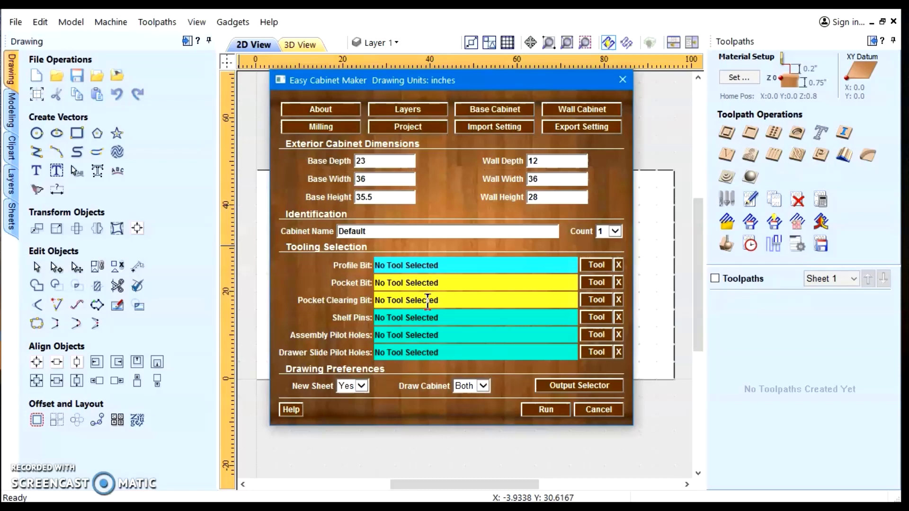
{"action": "left_click", "coordinate": [413, 311]}
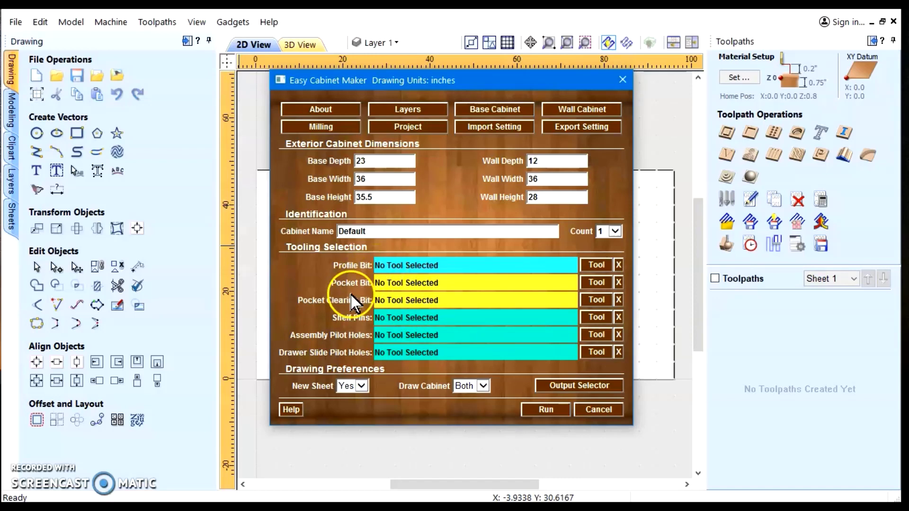
Step: Reset the cabinet gadget to its factory default settings from its About information
{"action": "left_click", "coordinate": [310, 112]}
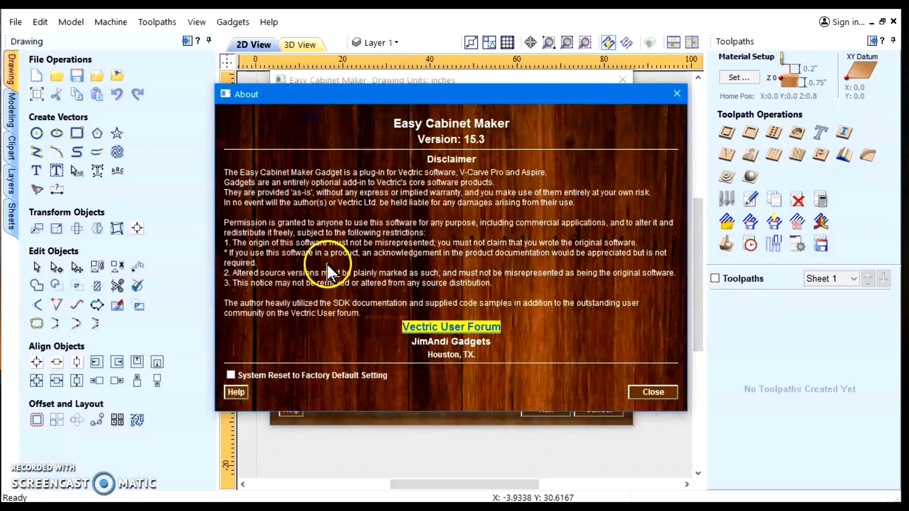
{"action": "left_click", "coordinate": [231, 376]}
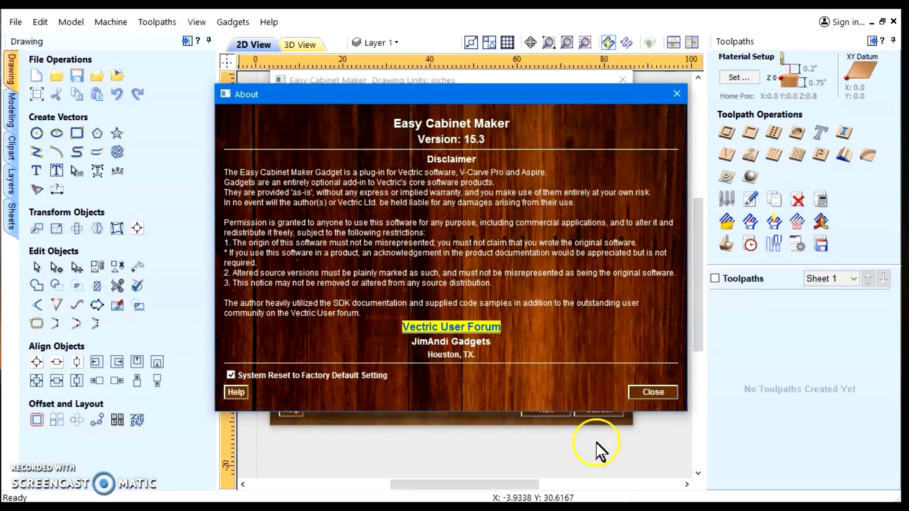
{"action": "left_click", "coordinate": [654, 392]}
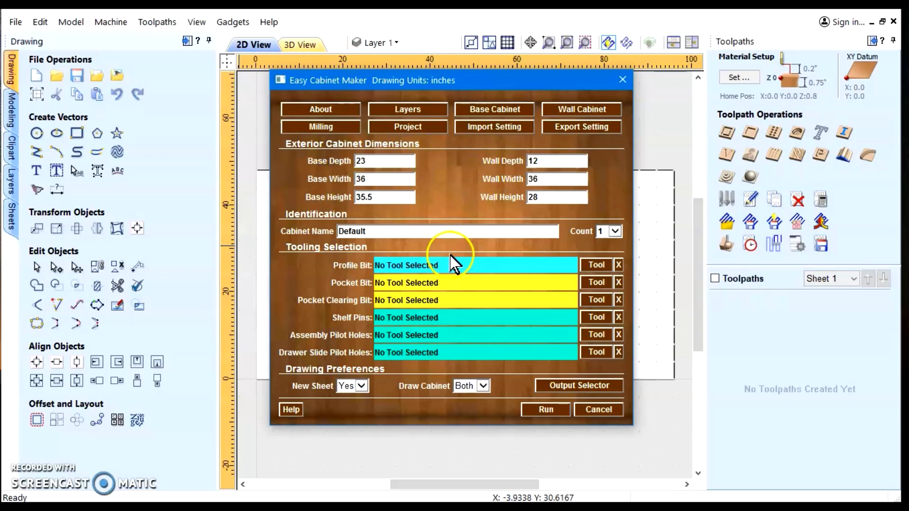
Step: Review the gadget's milling settings and project setup, leaving both without saving
{"action": "left_click", "coordinate": [322, 127]}
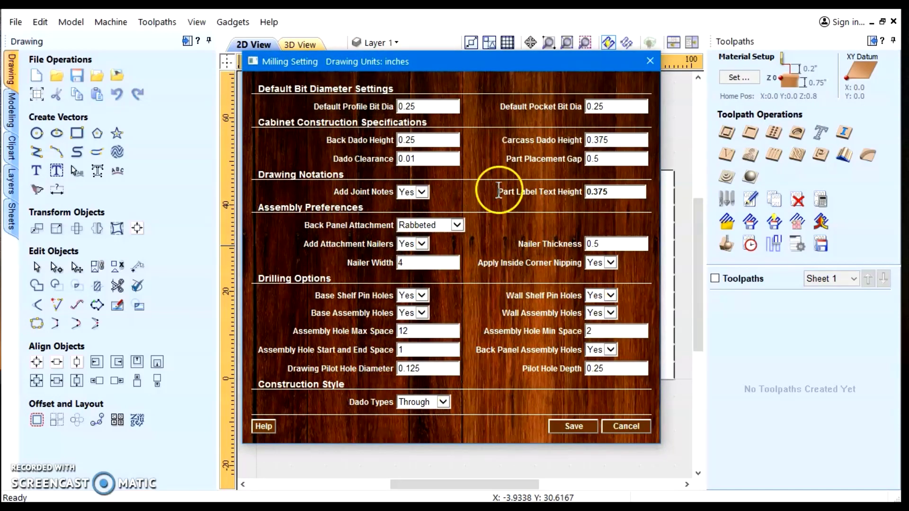
{"action": "left_click", "coordinate": [626, 426]}
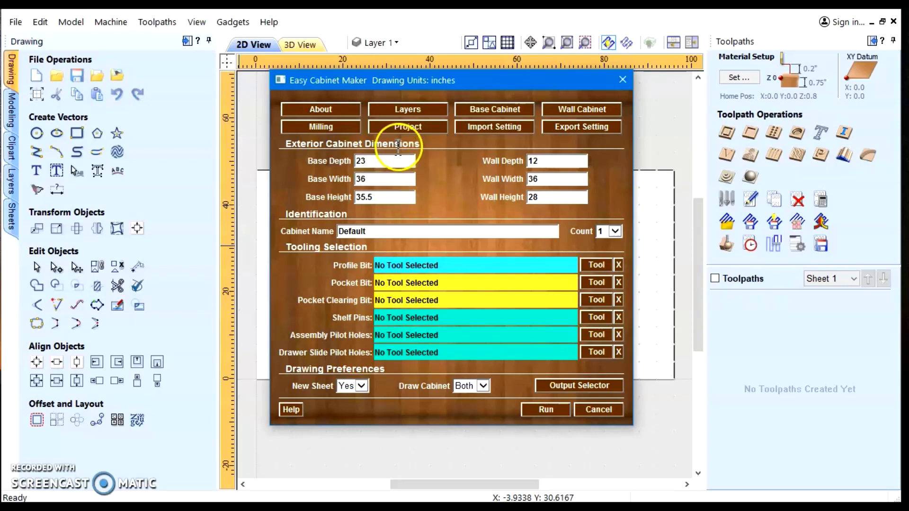
{"action": "left_click", "coordinate": [416, 125]}
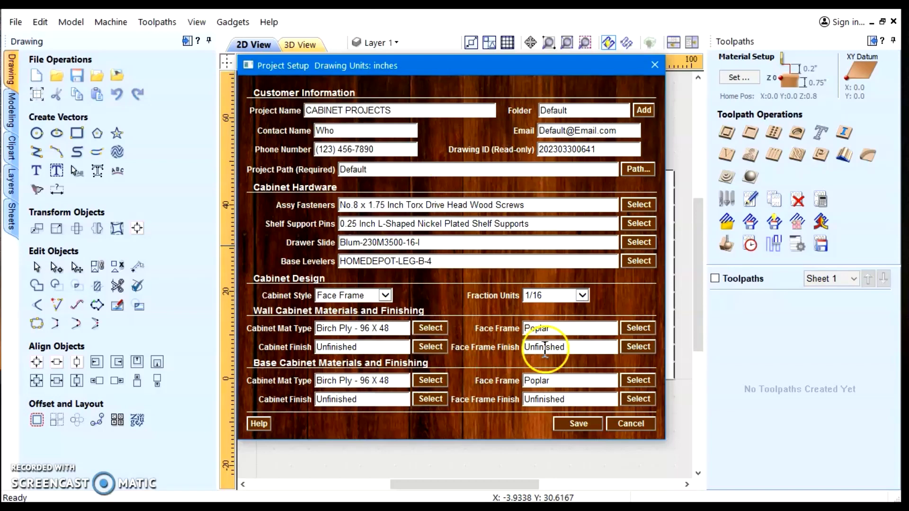
{"action": "left_click", "coordinate": [632, 423]}
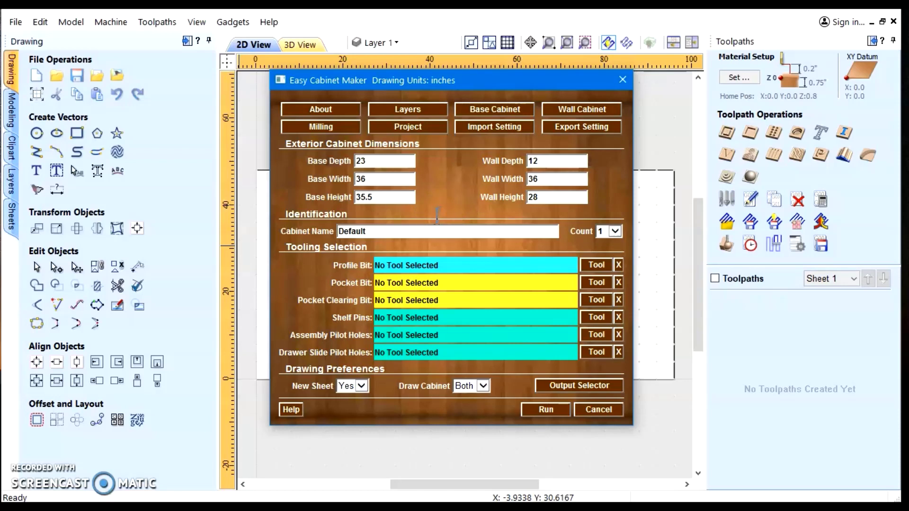
Step: Set the project path to the Testing Cabinet Maker folder under Downloads, Gadget Coding - Test Files, EasyCabinetMaker, and save the project setup
{"action": "left_click", "coordinate": [412, 129]}
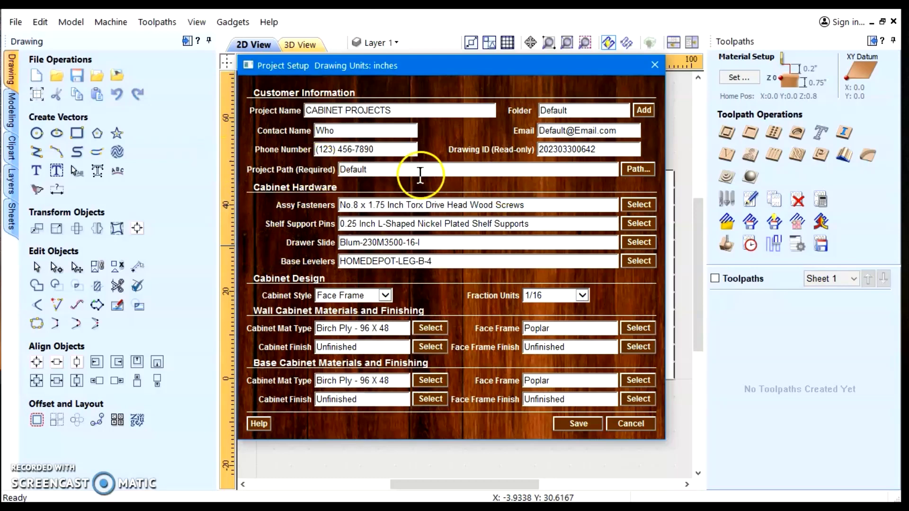
{"action": "left_click", "coordinate": [639, 169]}
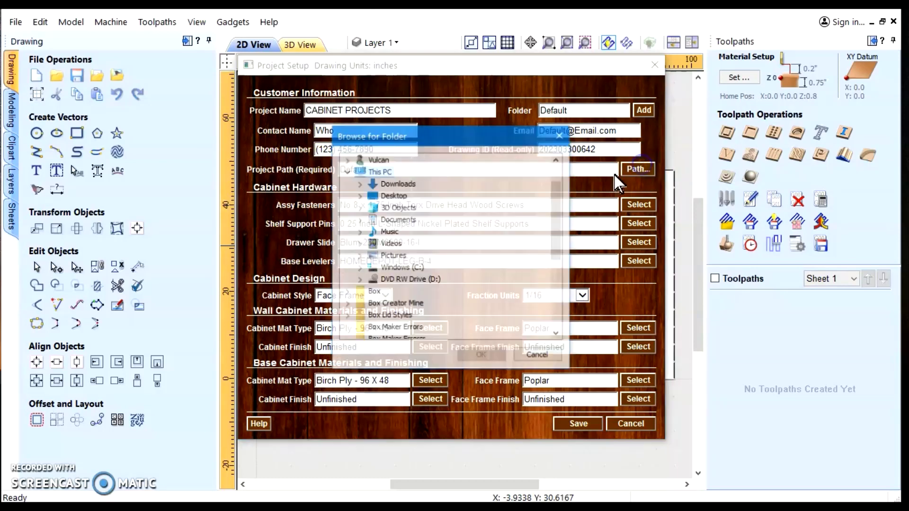
{"action": "left_click", "coordinate": [400, 183]}
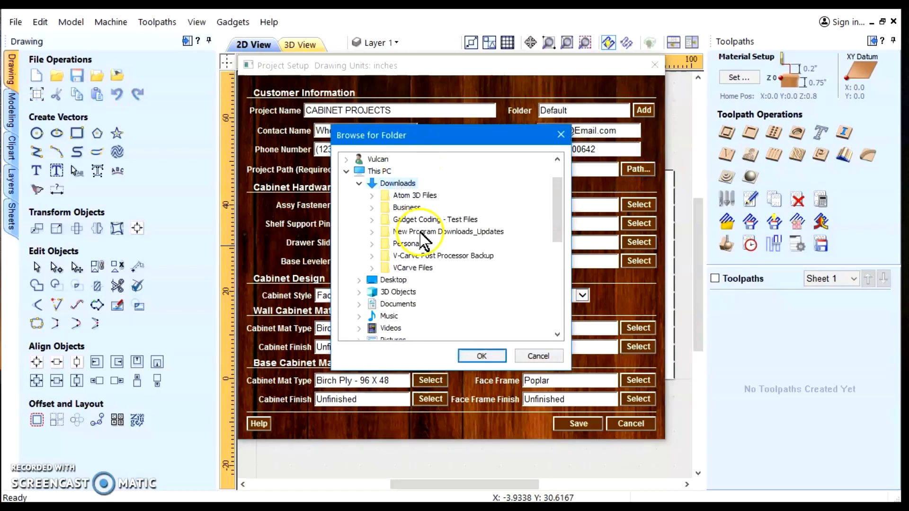
{"action": "left_click", "coordinate": [423, 221]}
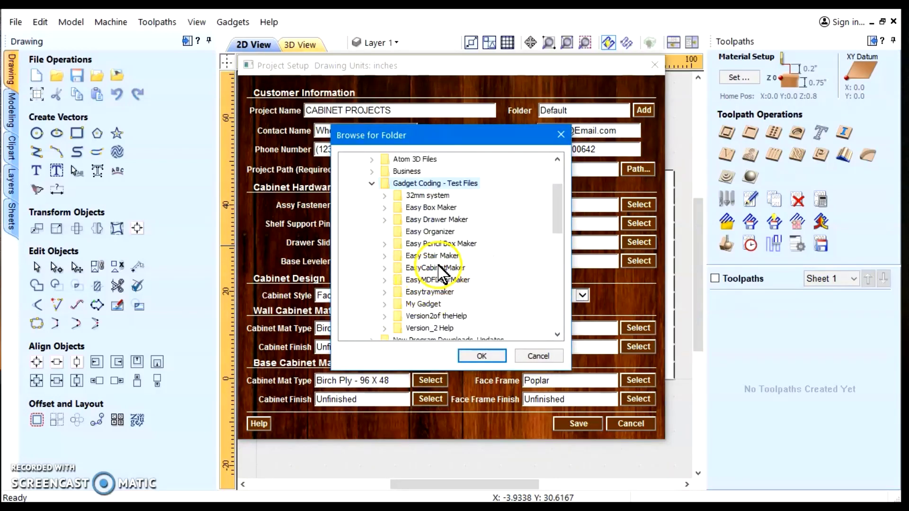
{"action": "left_click", "coordinate": [438, 267]}
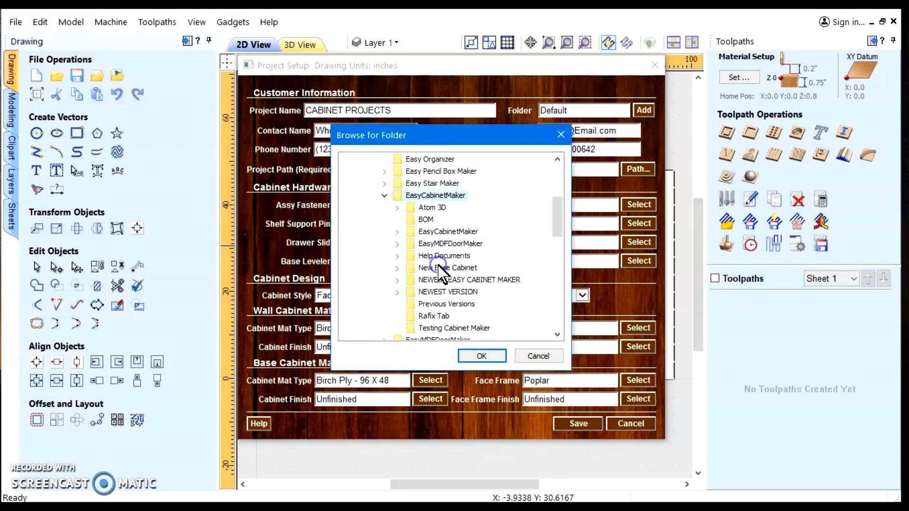
{"action": "left_click", "coordinate": [440, 328]}
{"action": "left_click", "coordinate": [482, 355]}
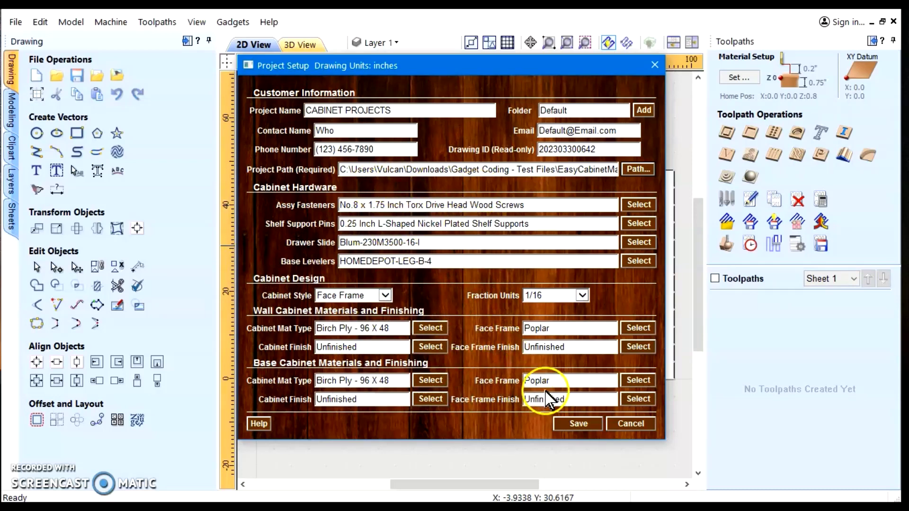
{"action": "left_click", "coordinate": [587, 426]}
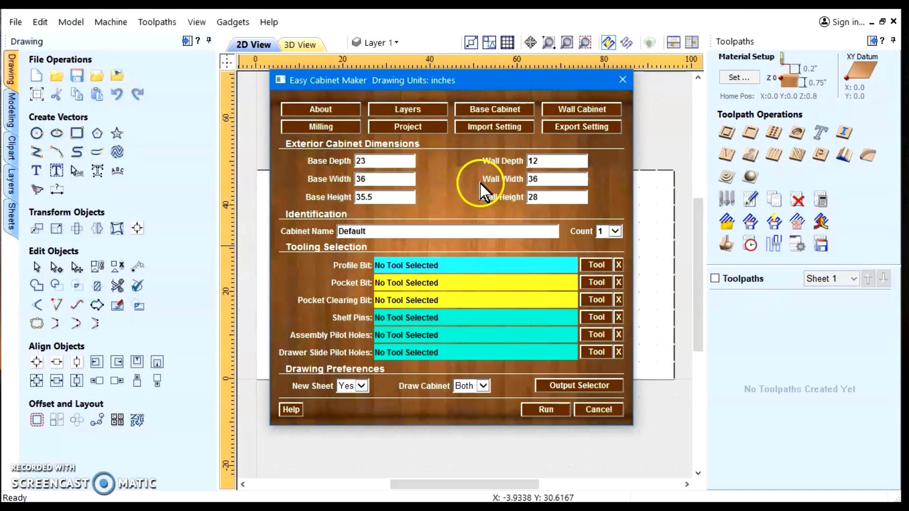
Step: Exit the cabinet gadget and close the current inch-based job
{"action": "left_click", "coordinate": [600, 410]}
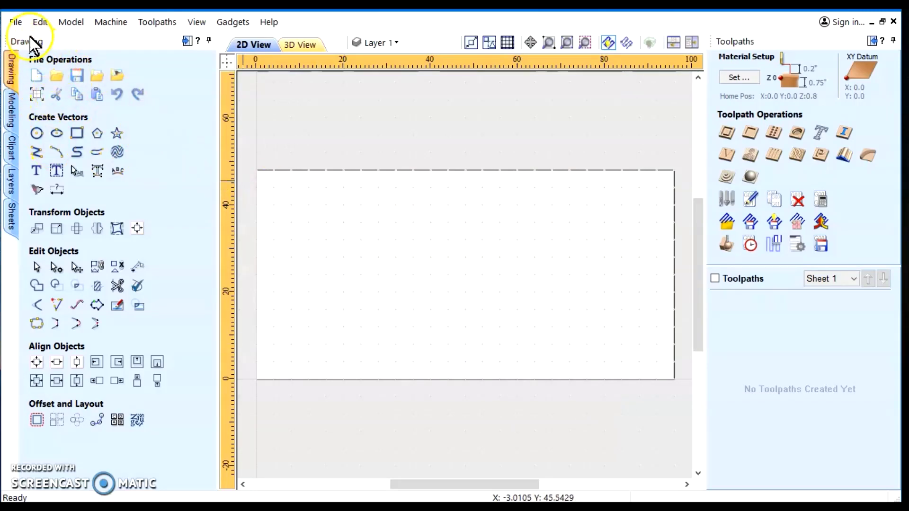
{"action": "left_click", "coordinate": [15, 21]}
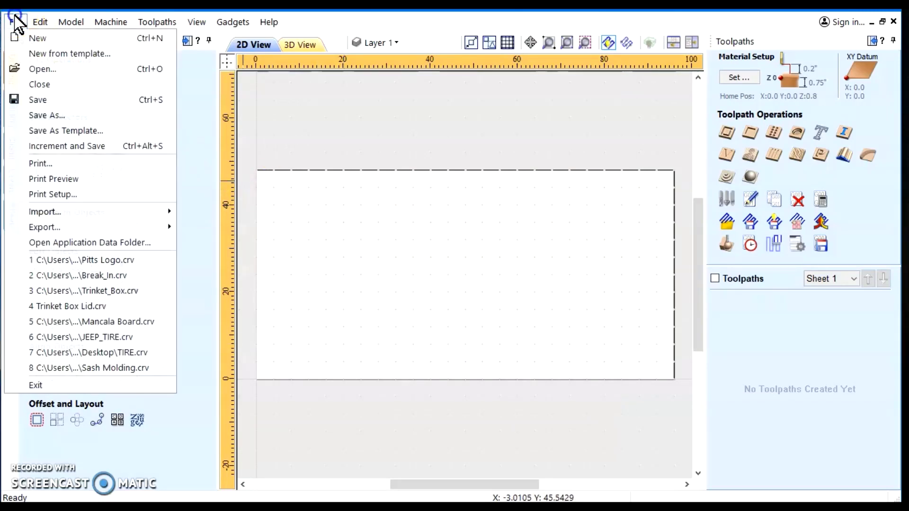
{"action": "left_click", "coordinate": [48, 84]}
{"action": "left_click", "coordinate": [450, 287]}
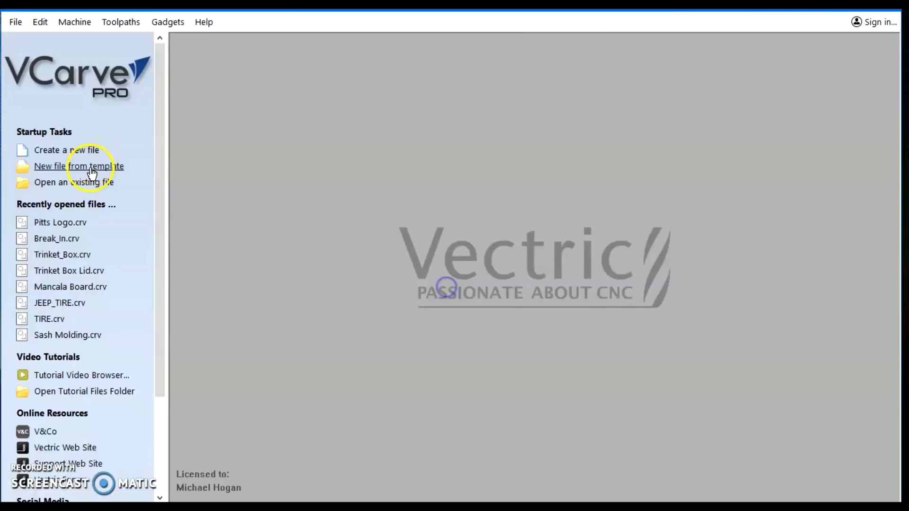
Step: Create a new job with its units set to millimetres
{"action": "left_click", "coordinate": [58, 151]}
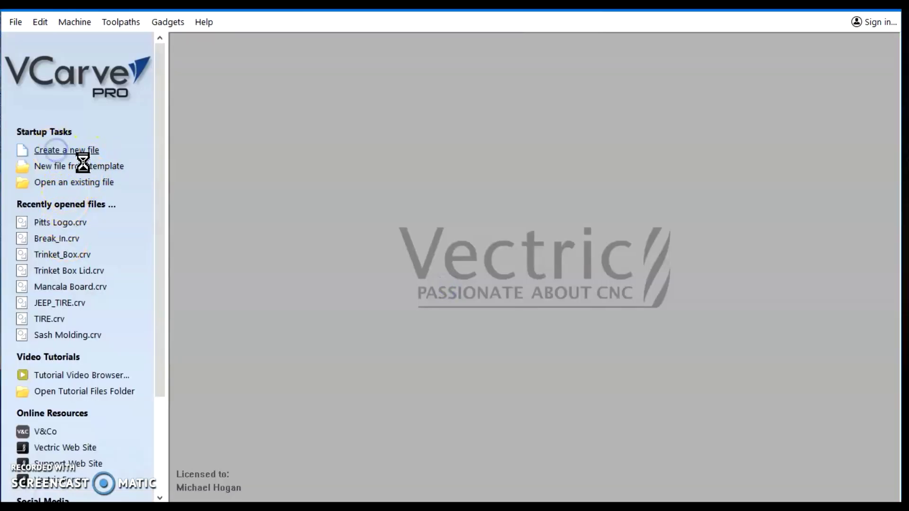
{"action": "left_click", "coordinate": [100, 187]}
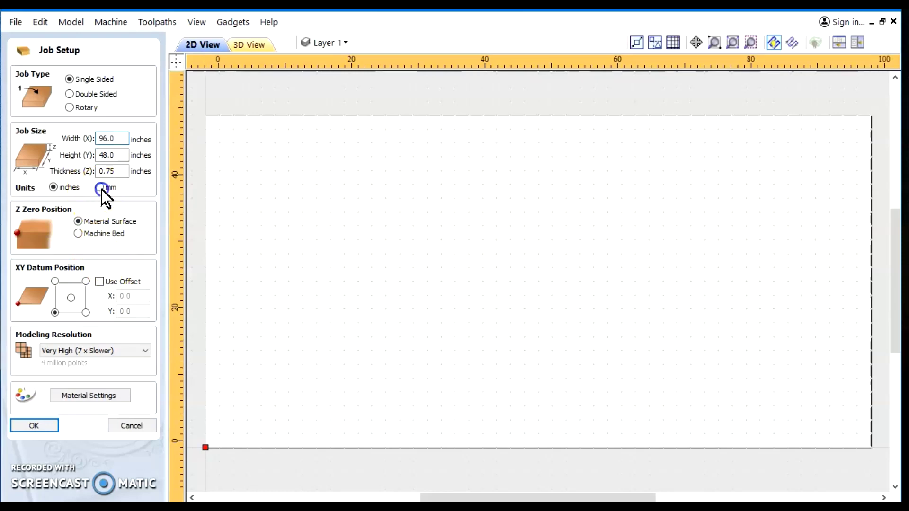
{"action": "left_click", "coordinate": [32, 426]}
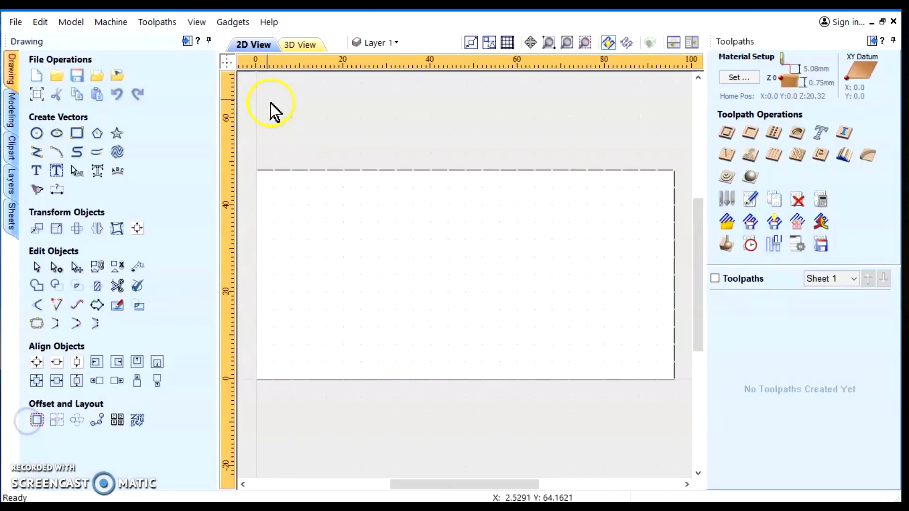
Step: Launch the Easy Cabinet Maker version 15.3 gadget in the millimetre job
{"action": "left_click", "coordinate": [233, 22]}
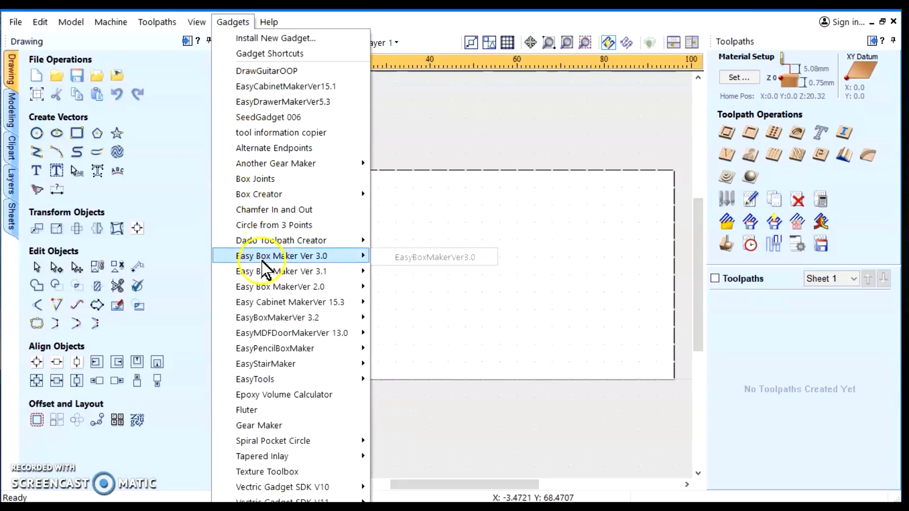
{"action": "mouse_move", "coordinate": [341, 302]}
{"action": "left_click", "coordinate": [451, 306]}
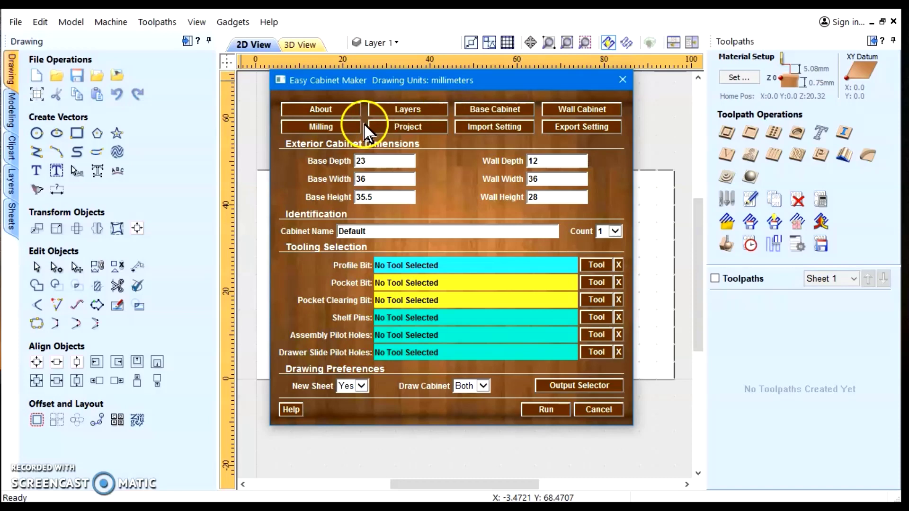
Step: Apply the system reset to factory defaults so the gadget uses its millimetre values
{"action": "left_click", "coordinate": [306, 110]}
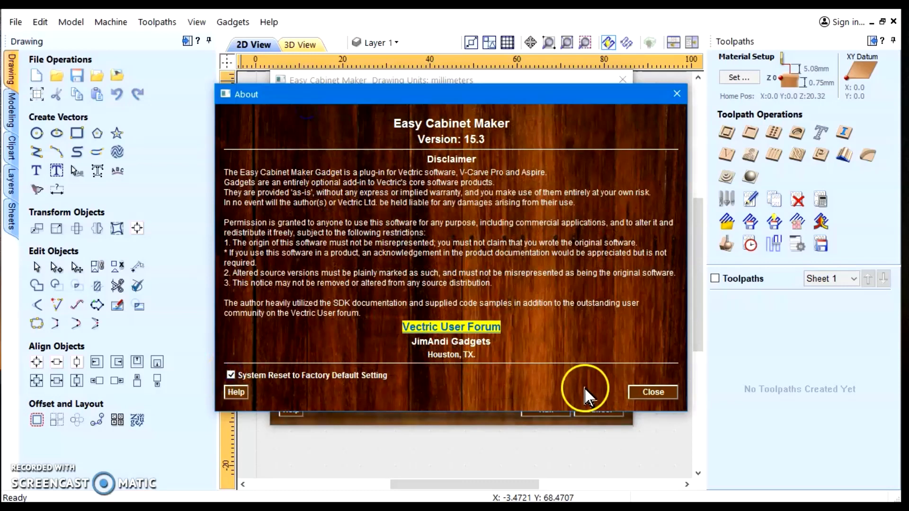
{"action": "left_click", "coordinate": [647, 391]}
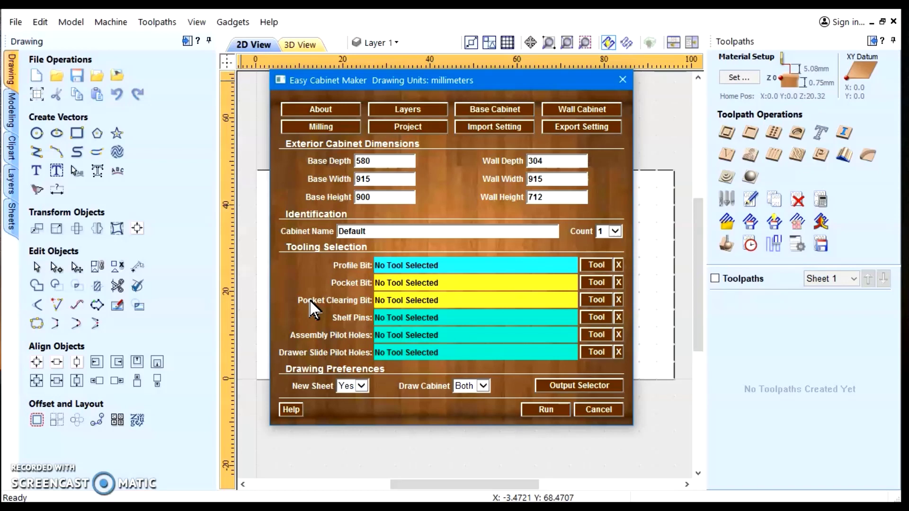
Step: Repeat the gadget's system reset to factory default settings in the millimetre job
{"action": "left_click", "coordinate": [316, 301]}
{"action": "left_click", "coordinate": [322, 109]}
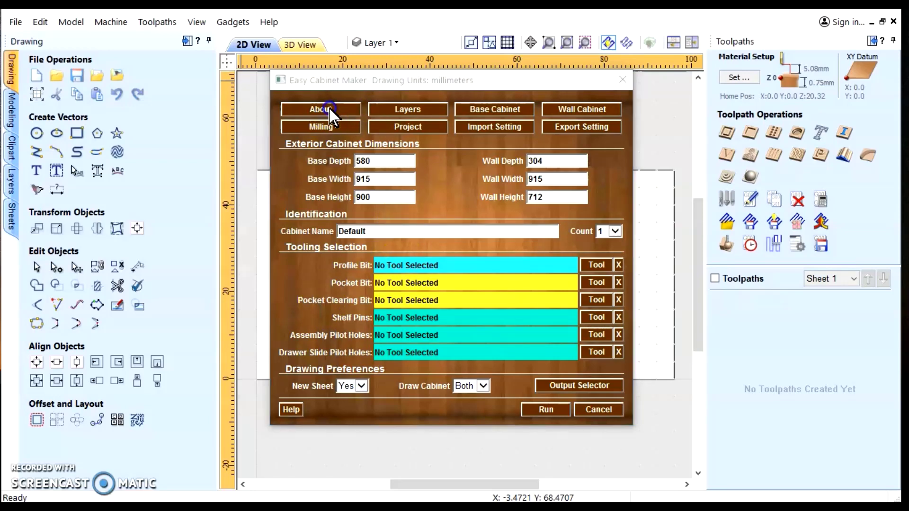
{"action": "left_click", "coordinate": [230, 375]}
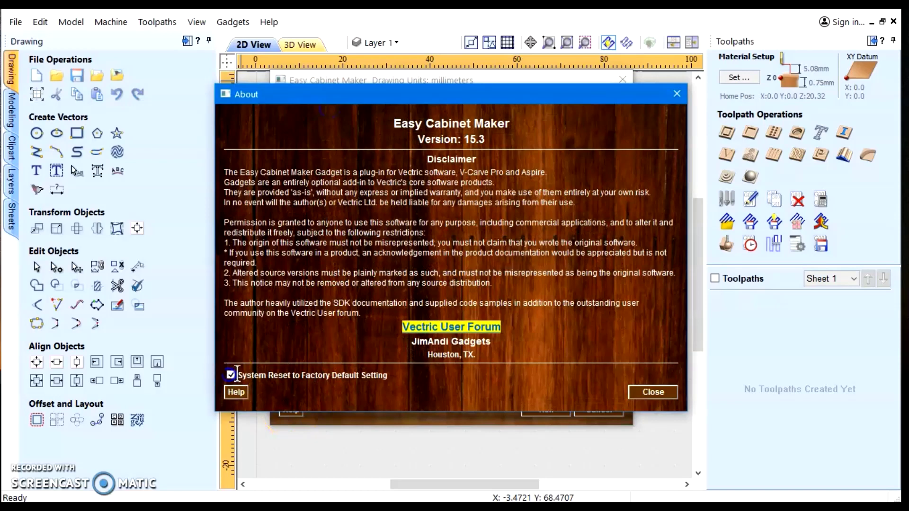
{"action": "left_click", "coordinate": [660, 396]}
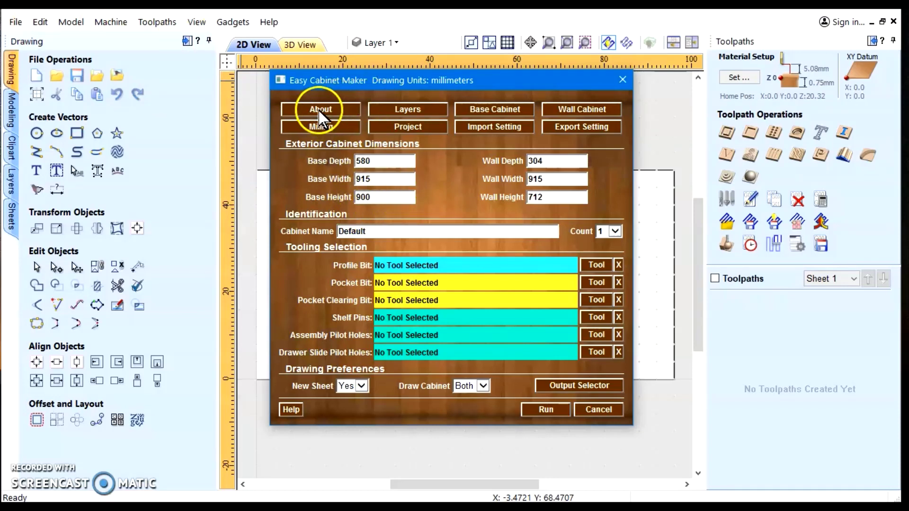
Step: Cancel the cabinet gadget and close the millimetre job without saving its changes
{"action": "left_click", "coordinate": [598, 412]}
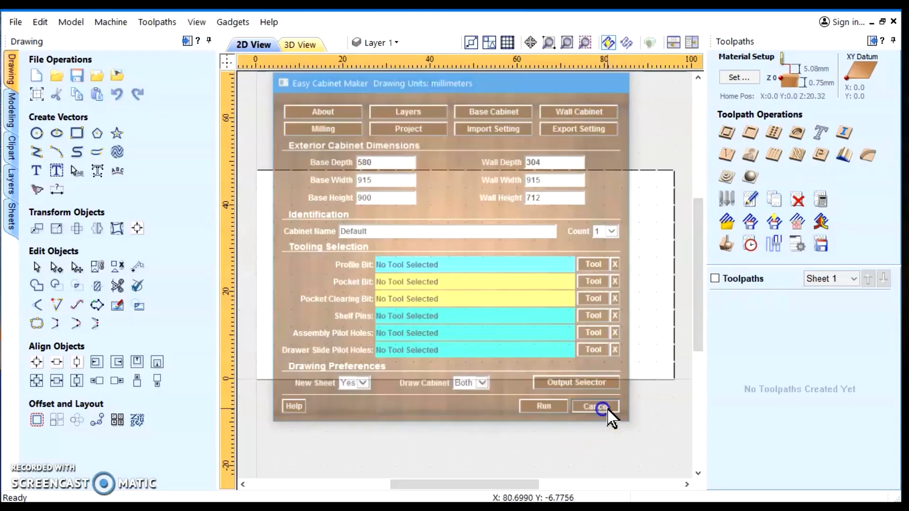
{"action": "left_click", "coordinate": [15, 22]}
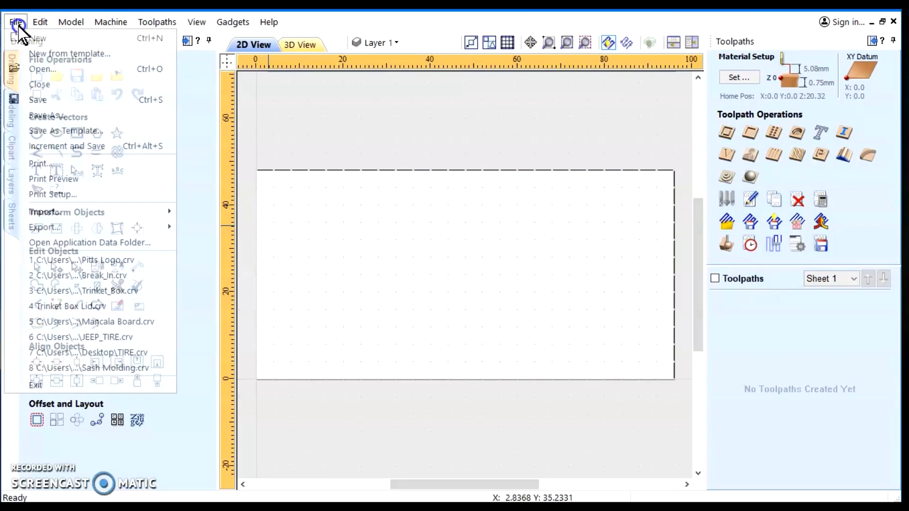
{"action": "left_click", "coordinate": [40, 86]}
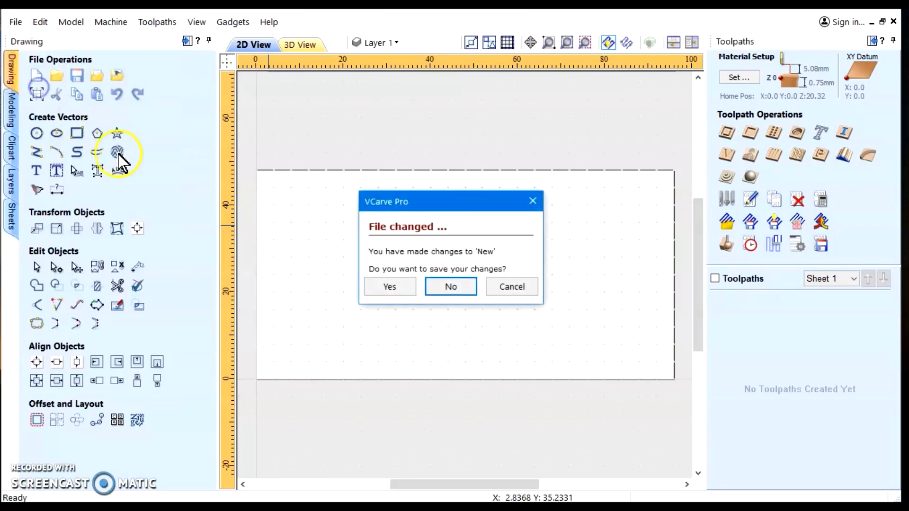
{"action": "left_click", "coordinate": [459, 286]}
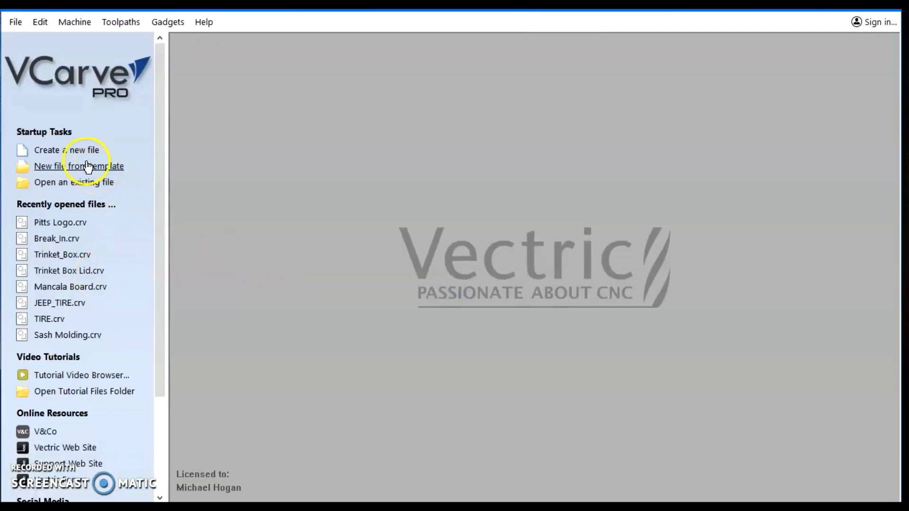
Step: Create a new single-sided job with its units set to inches
{"action": "left_click", "coordinate": [75, 151]}
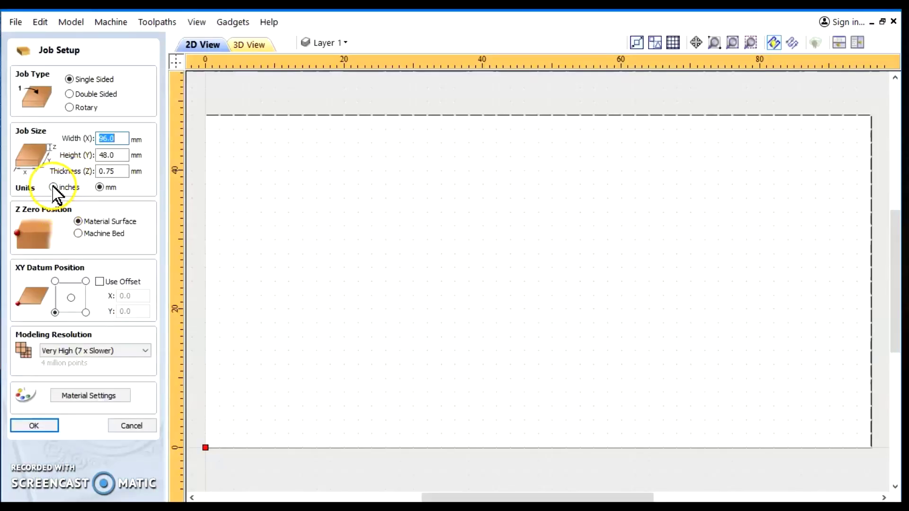
{"action": "left_click", "coordinate": [53, 187]}
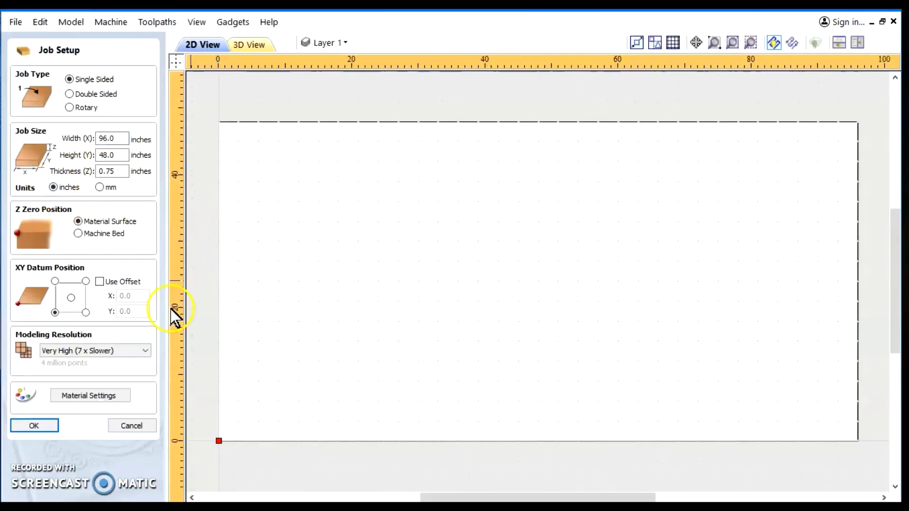
{"action": "left_click", "coordinate": [40, 425]}
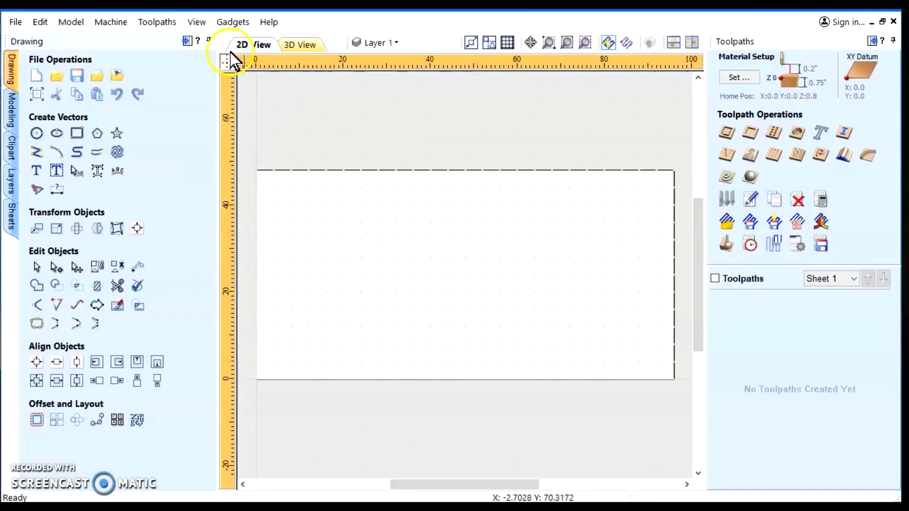
Step: Launch the Easy Cabinet Maker version 15.3 gadget in the inch job
{"action": "left_click", "coordinate": [231, 22]}
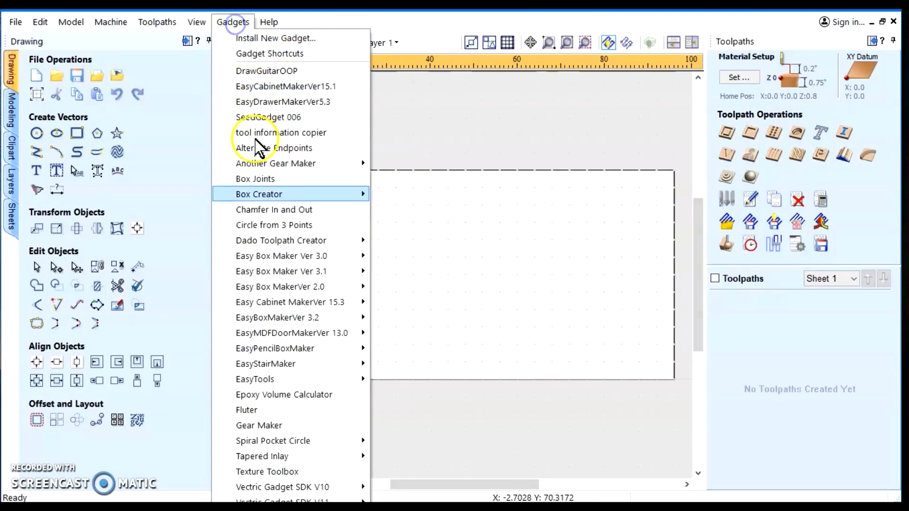
{"action": "mouse_move", "coordinate": [286, 303]}
{"action": "left_click", "coordinate": [421, 304]}
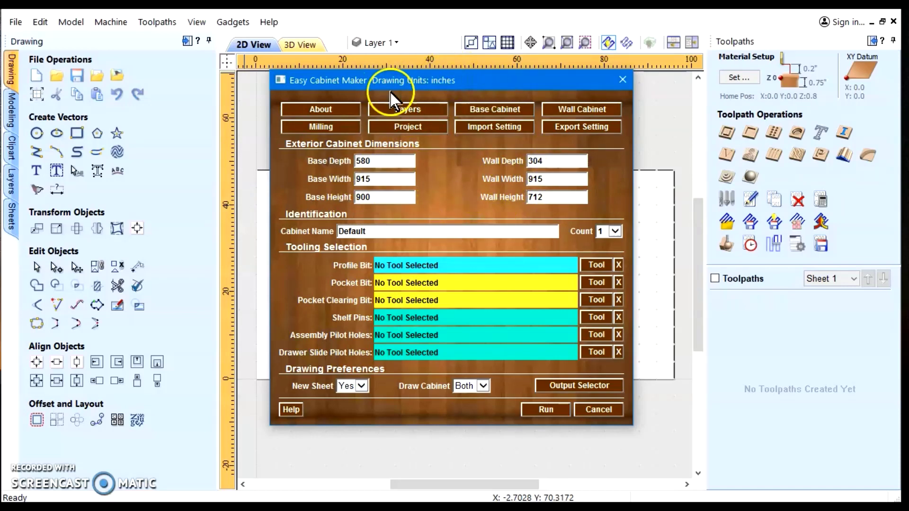
Step: Apply the system reset to factory default settings so the gadget uses its inch values
{"action": "left_click", "coordinate": [319, 109]}
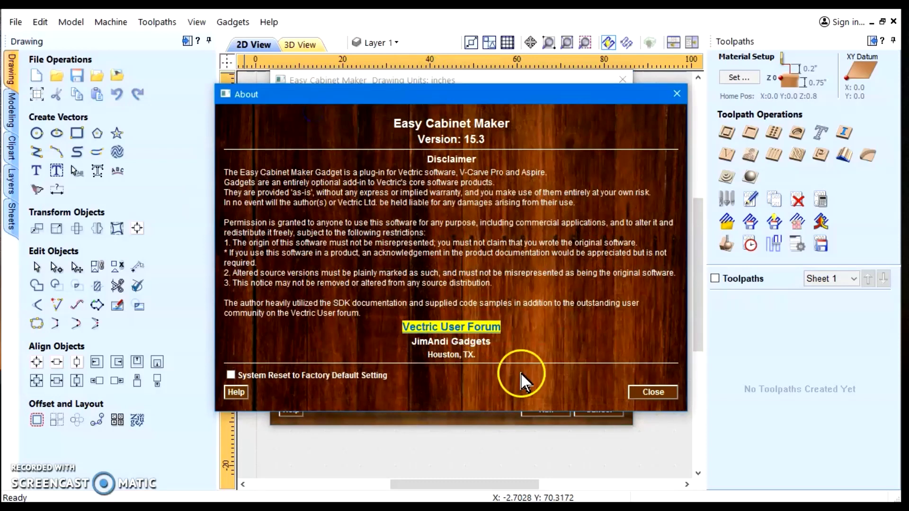
{"action": "left_click", "coordinate": [230, 375]}
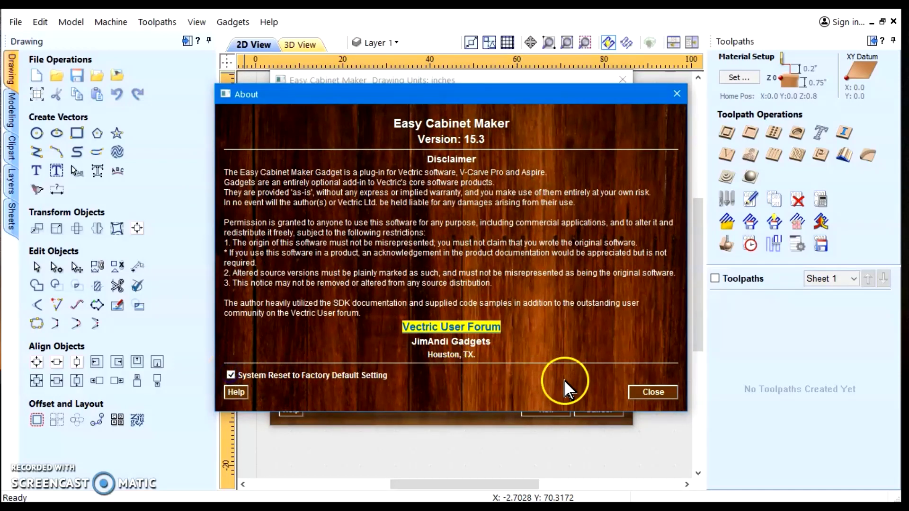
{"action": "left_click", "coordinate": [656, 392]}
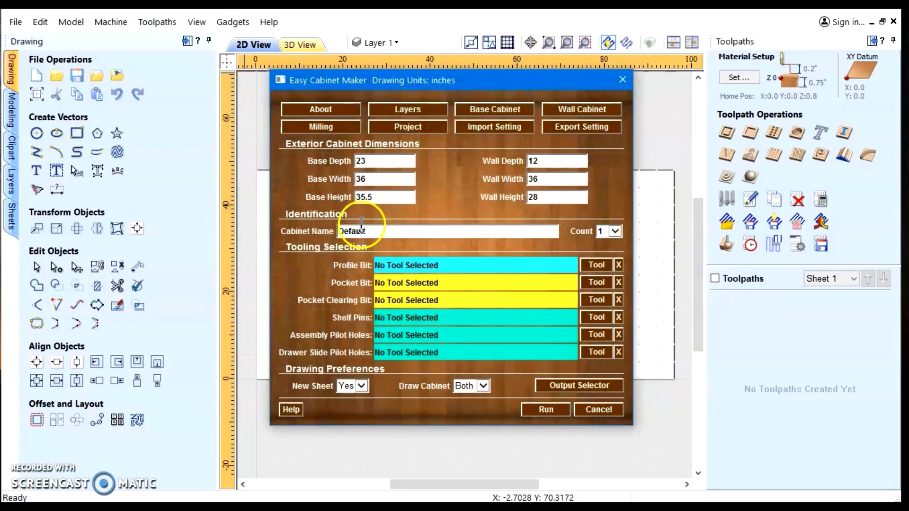
{"action": "mouse_move", "coordinate": [496, 198]}
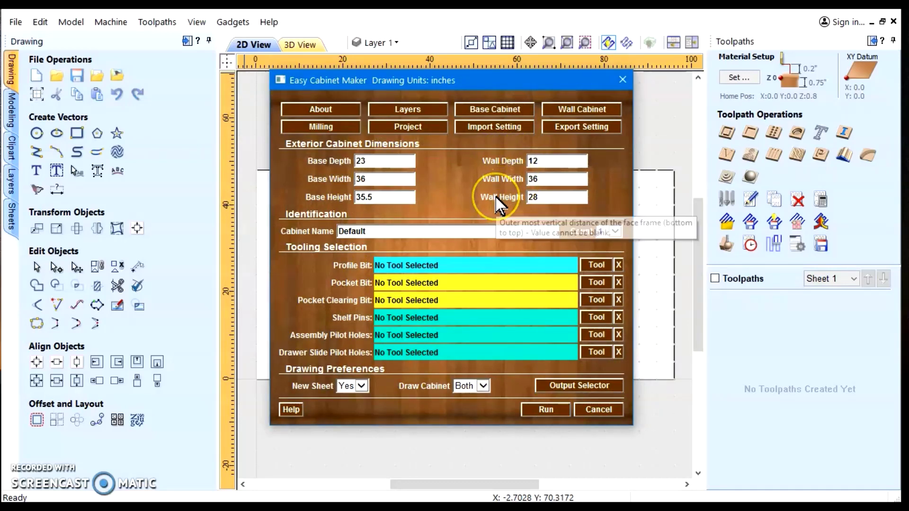